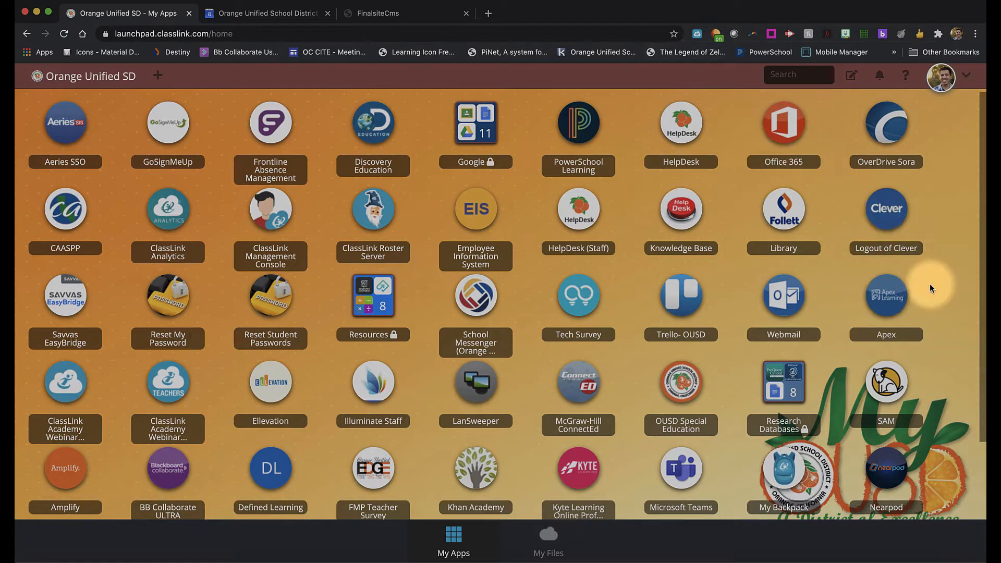
Step: Switch to the Finalsite page Distance Learning Resources for Teachers and go to its PD/PLCs section
scroll(937, 345, down, 3)
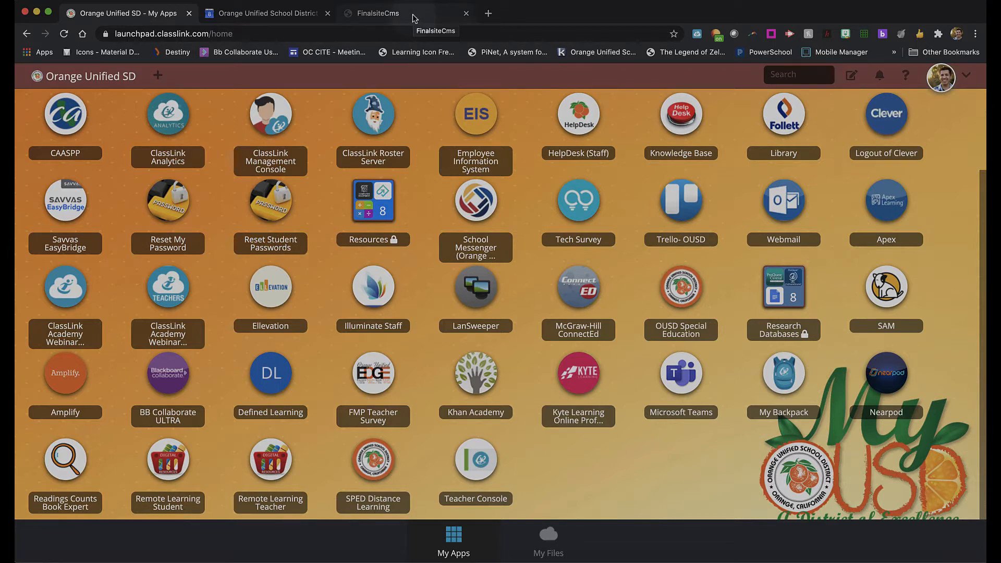
click(412, 14)
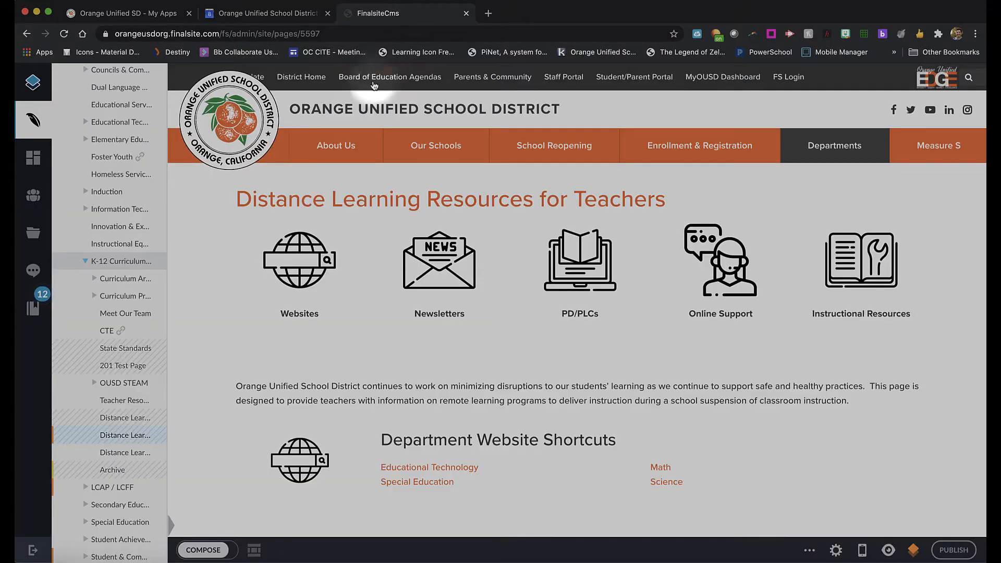
mouse_move(328, 144)
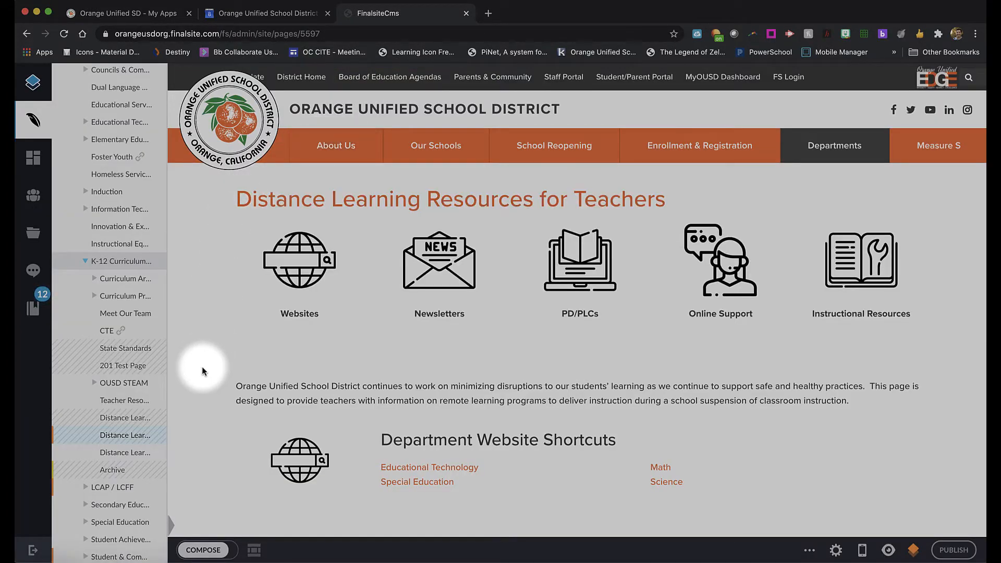
scroll(202, 367, down, 4)
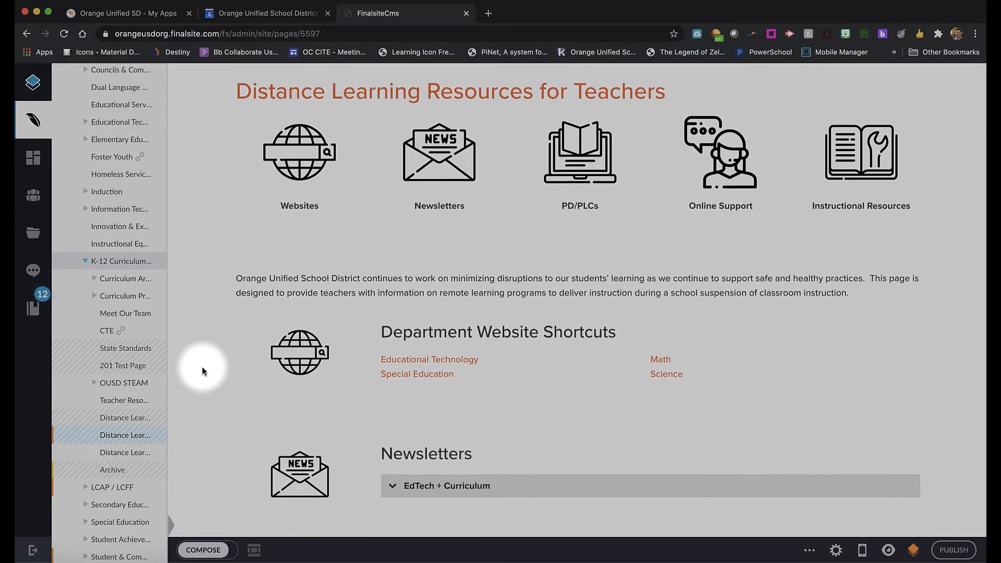
scroll(202, 367, up, 4)
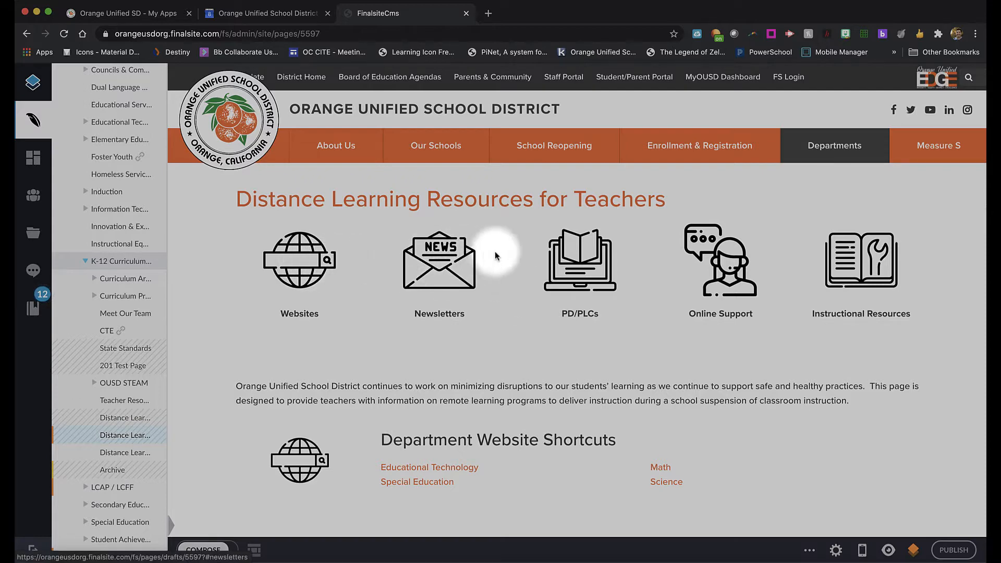
click(568, 267)
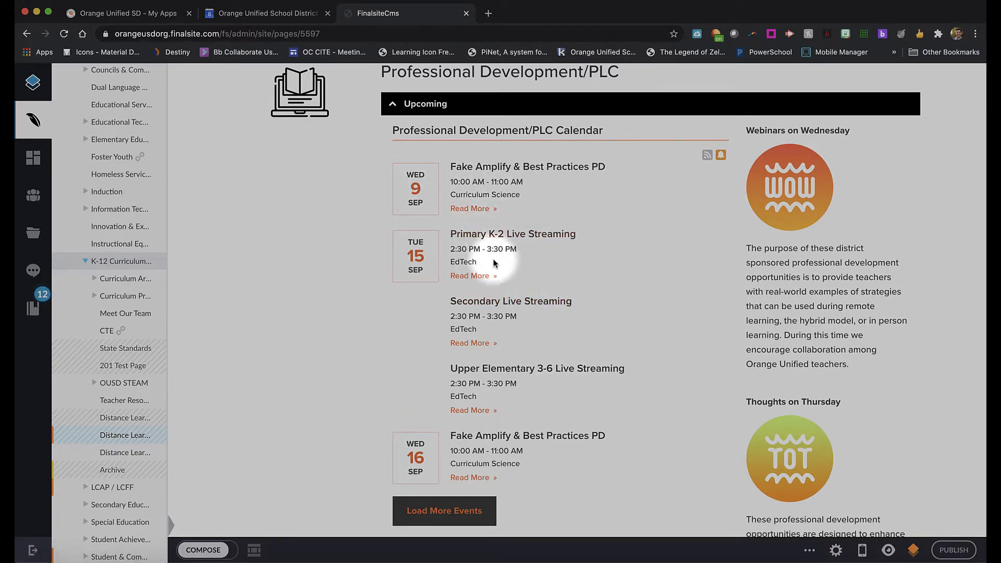
Step: Read the details of the Primary K-2 Live Streaming event in the PD/PLC calendar, including its Meet nickname, and close them
click(470, 277)
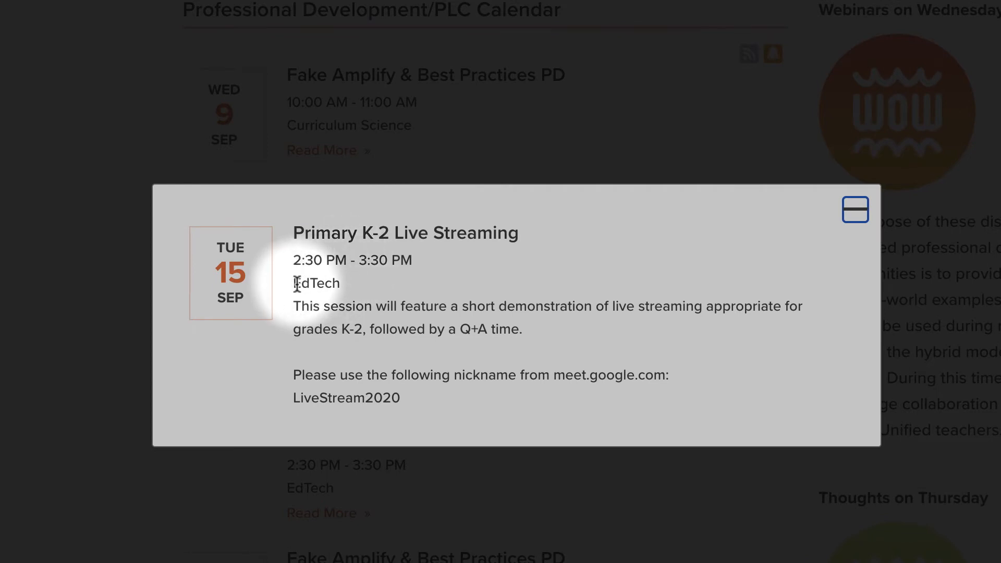
drag(295, 283, 521, 330)
click(298, 304)
click(522, 330)
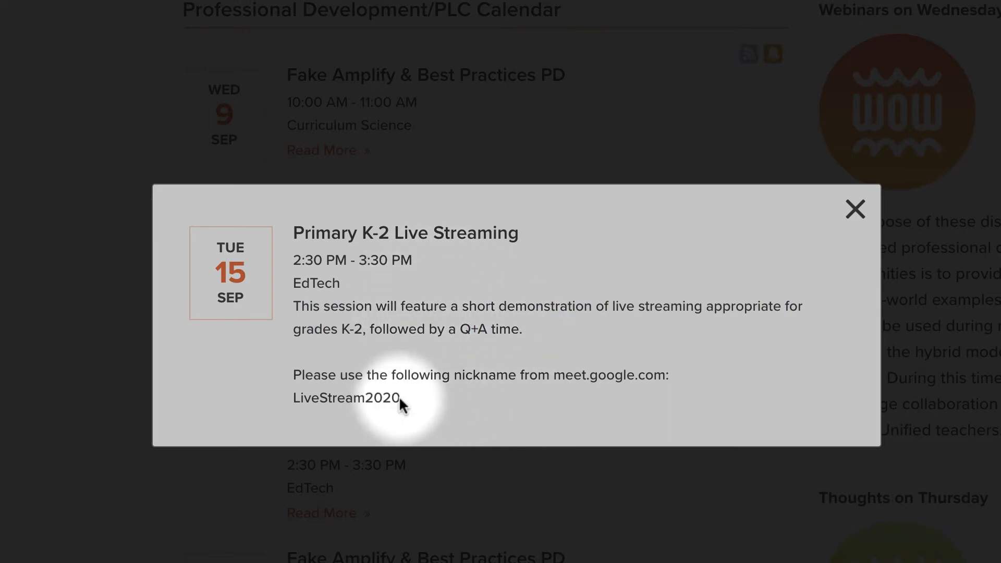
drag(400, 397, 292, 376)
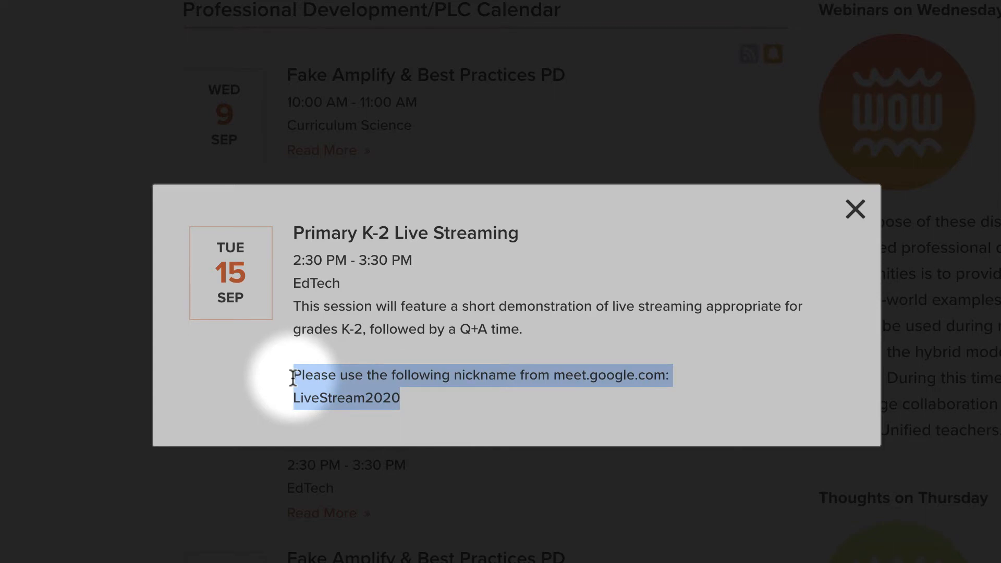
click(344, 324)
click(855, 209)
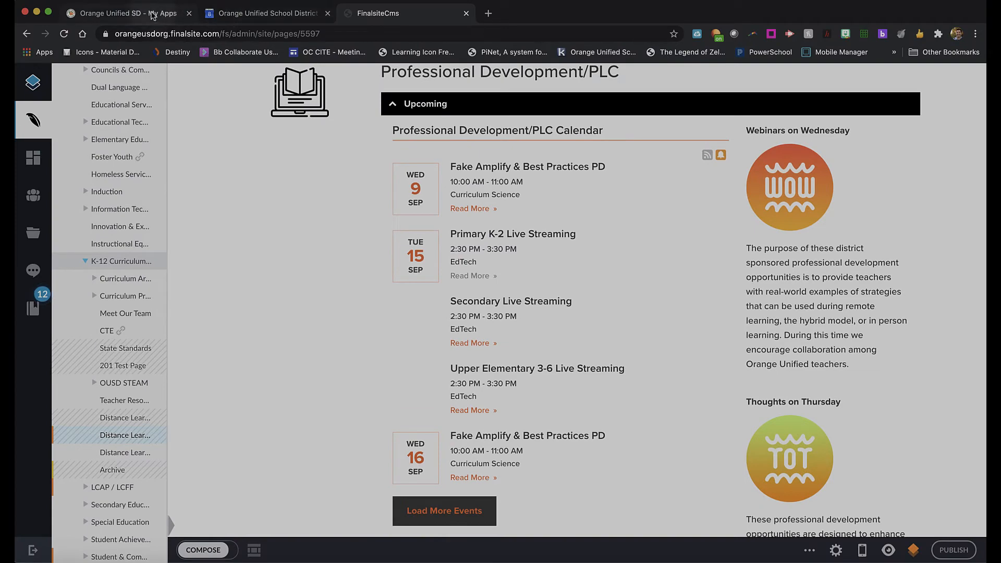
Step: Switch to the ClassLink launchpad and open its Google apps folder
click(156, 13)
scroll(315, 188, up, 2)
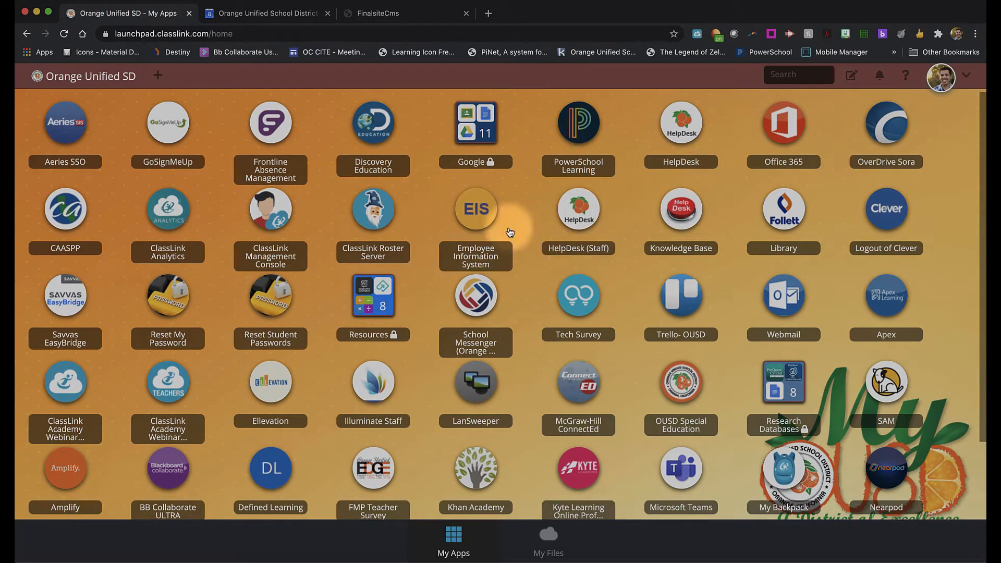
click(483, 131)
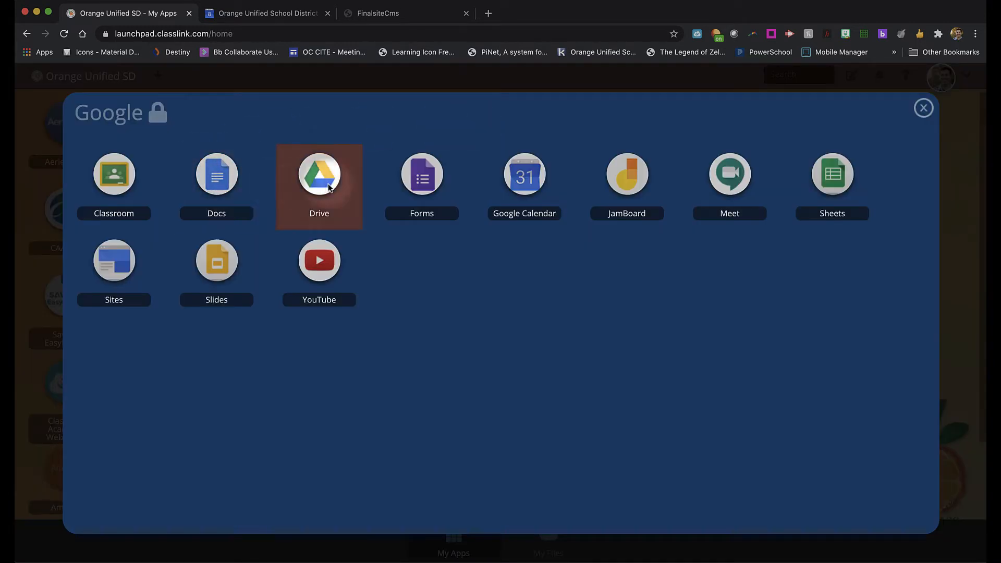
Step: Switch to Google Calendar and show the afternoon hours of the week of September 13–19, 2020
click(236, 14)
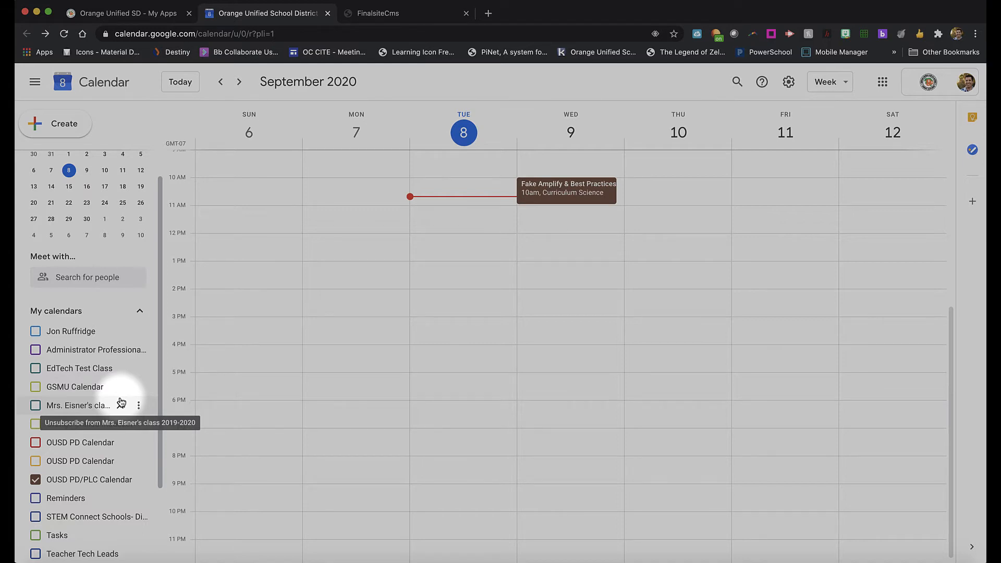
scroll(121, 402, down, 3)
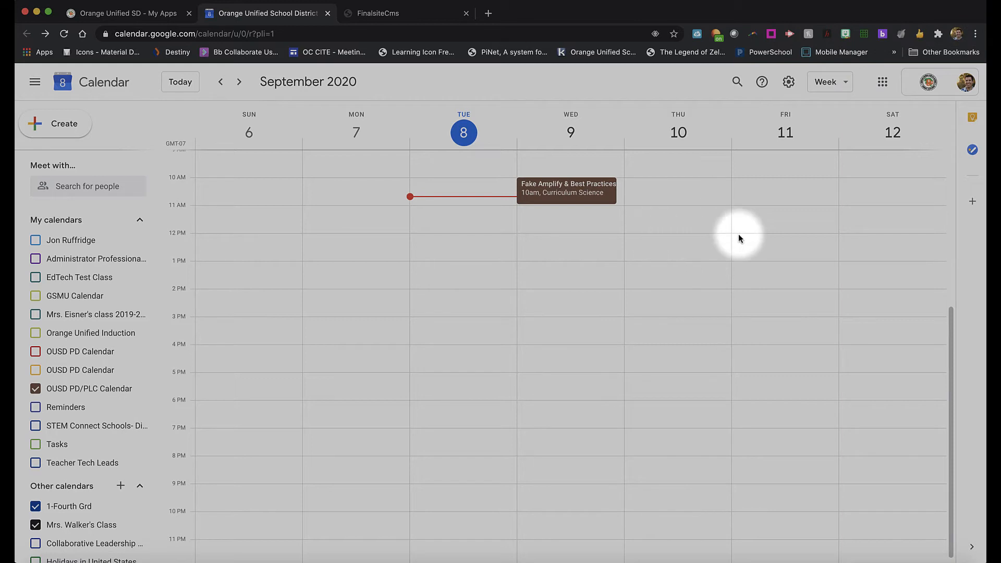
scroll(655, 233, up, 3)
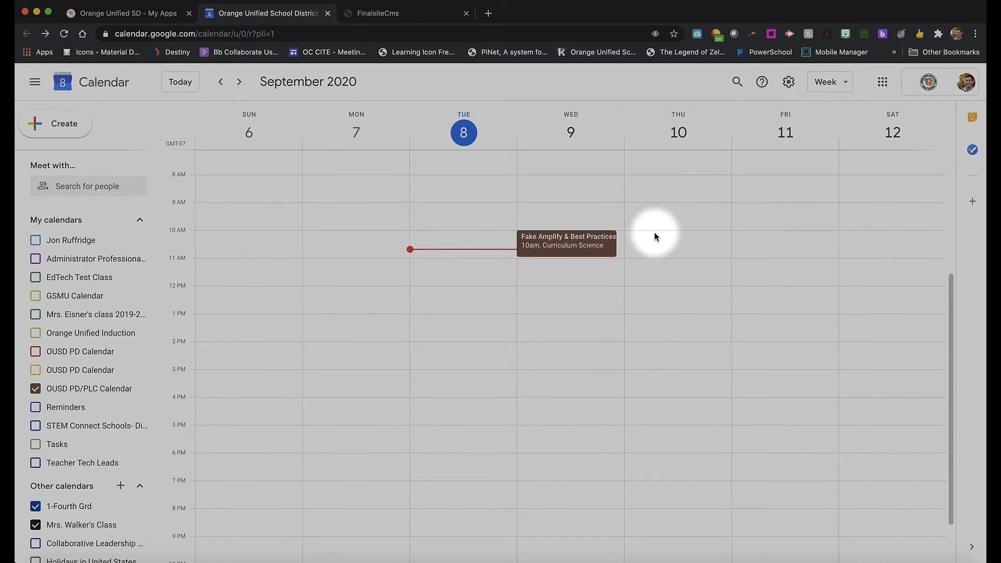
click(239, 82)
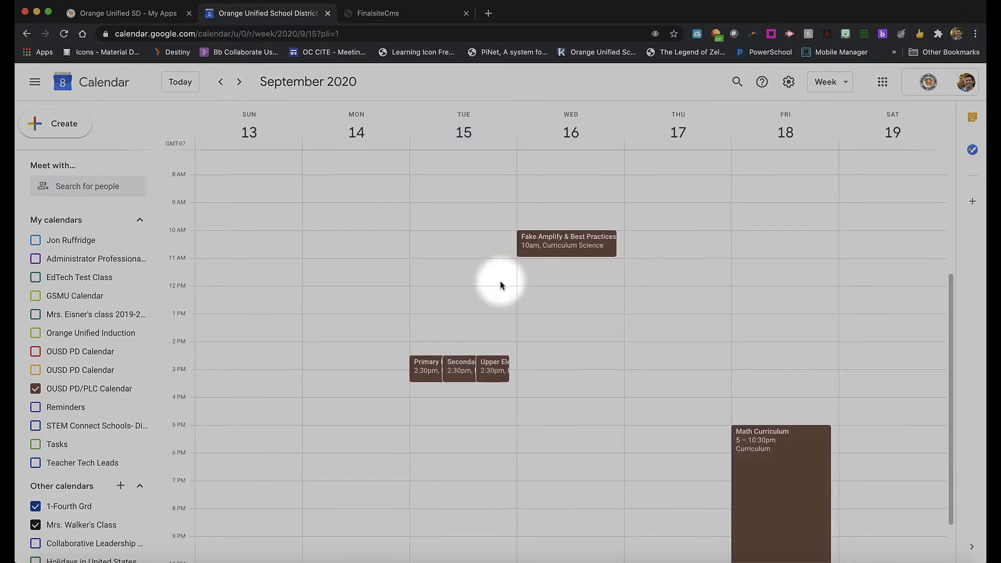
scroll(590, 351, down, 3)
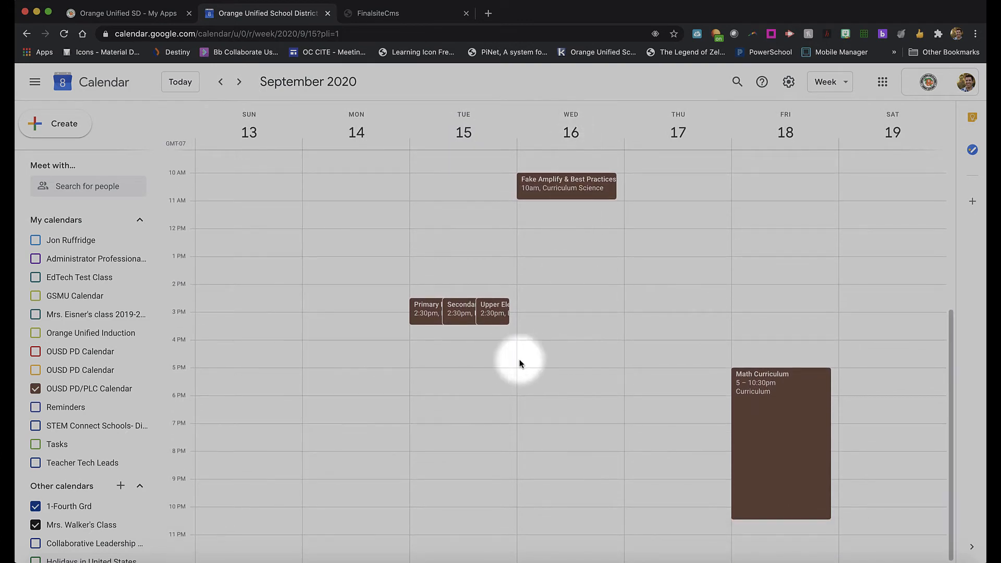
Step: Create an event titled Sample PD on Wednesday, September 16, 3:00pm–4:30pm, with Google Meet video conferencing
click(560, 327)
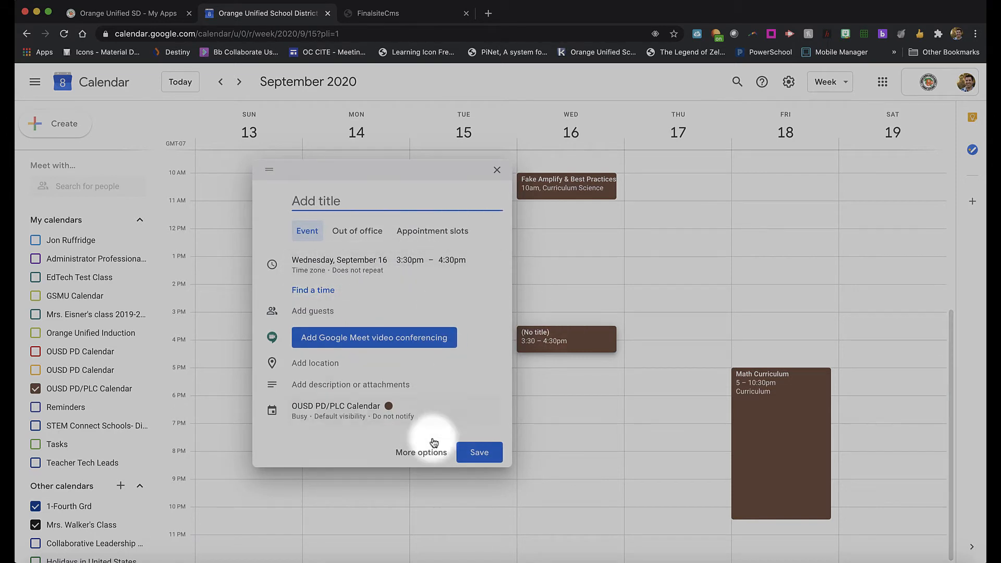
click(496, 172)
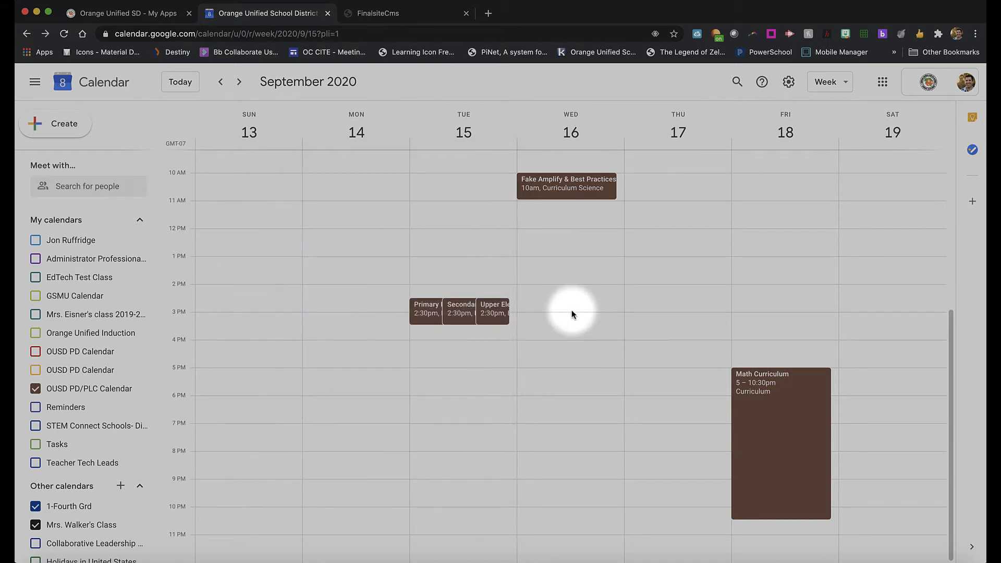
drag(568, 314, 570, 349)
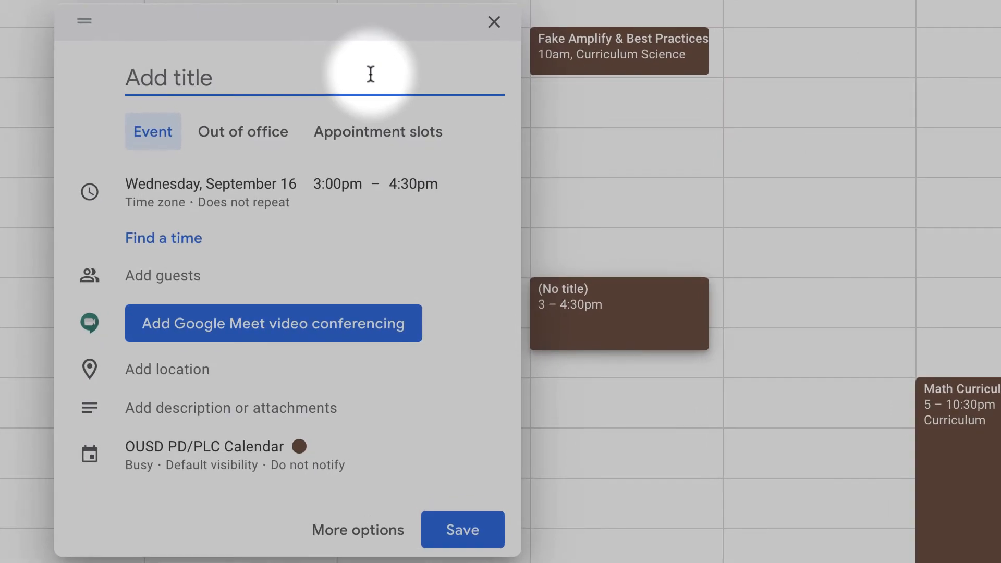
text(Sample PD)
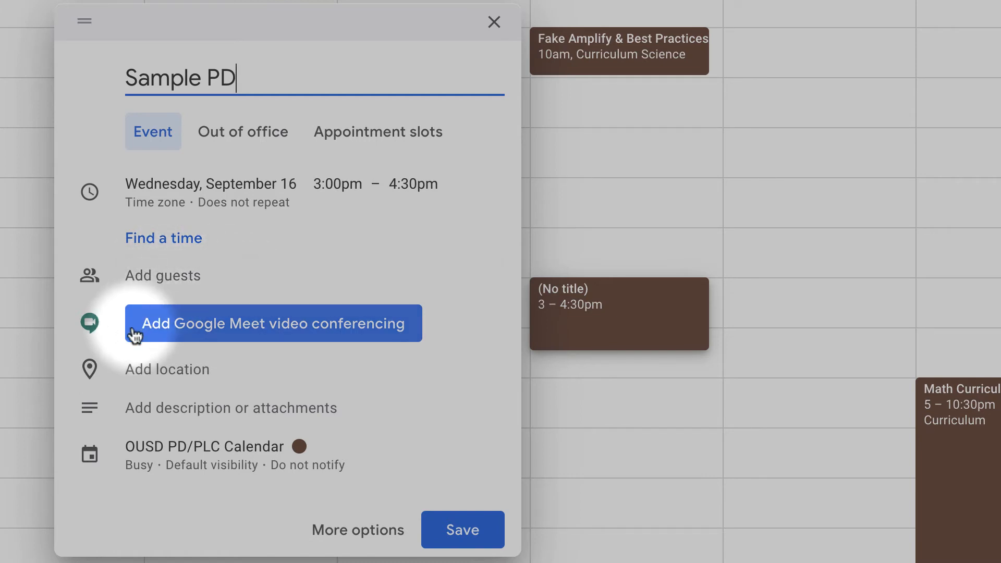
click(194, 329)
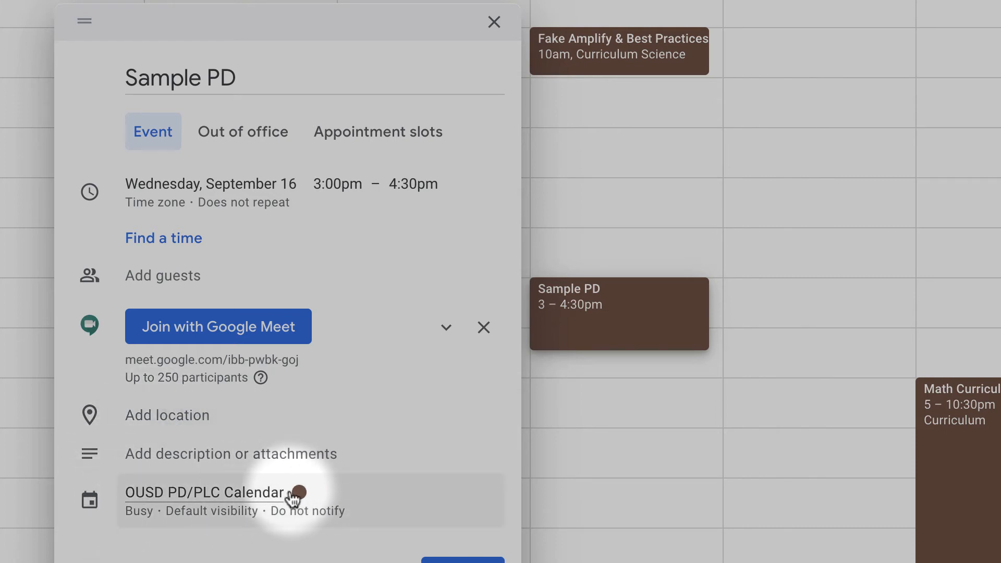
Step: Expand the event's calendar and color options and set its location to Curriculum
click(301, 499)
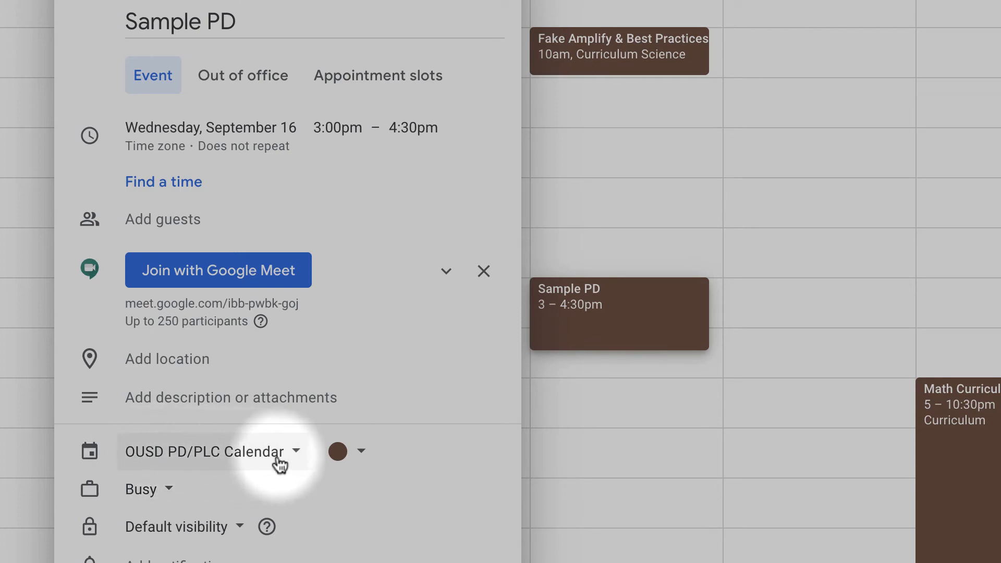
click(360, 452)
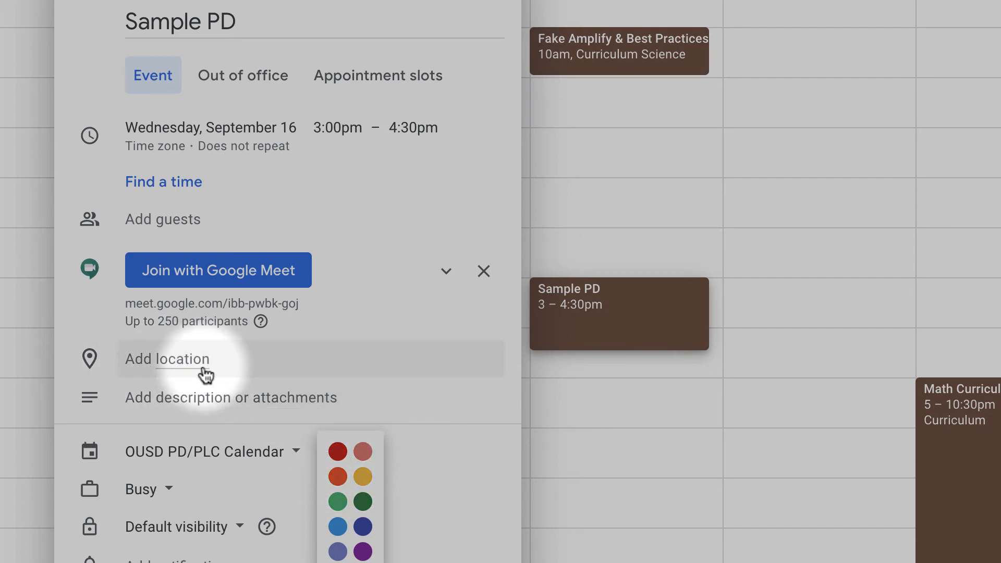
click(273, 359)
click(252, 366)
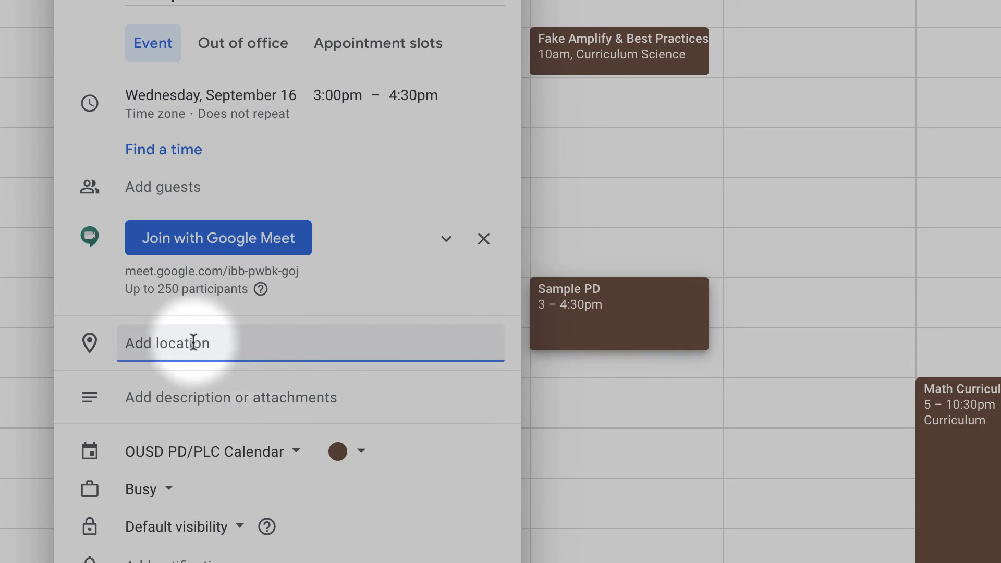
text(Curri)
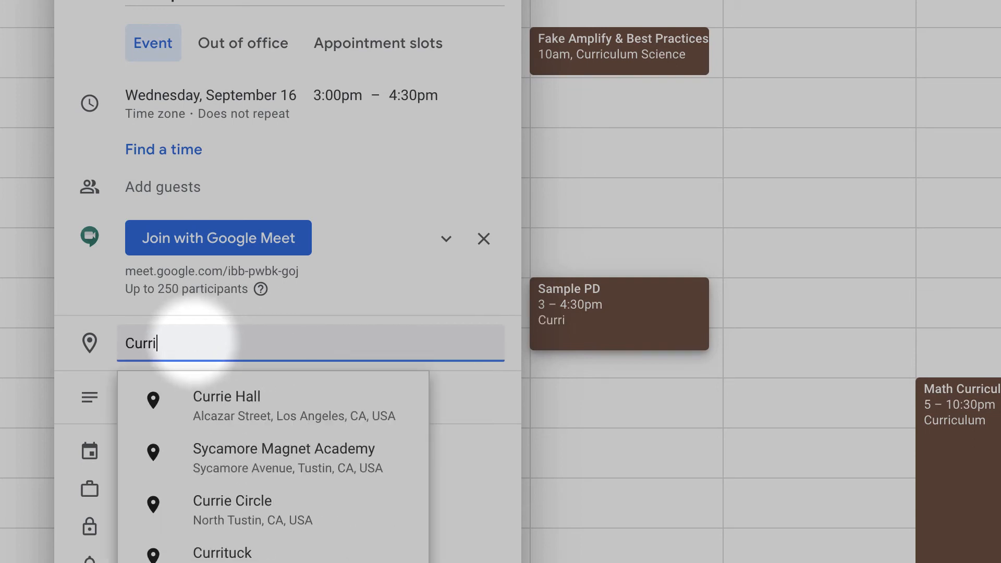
text(culum)
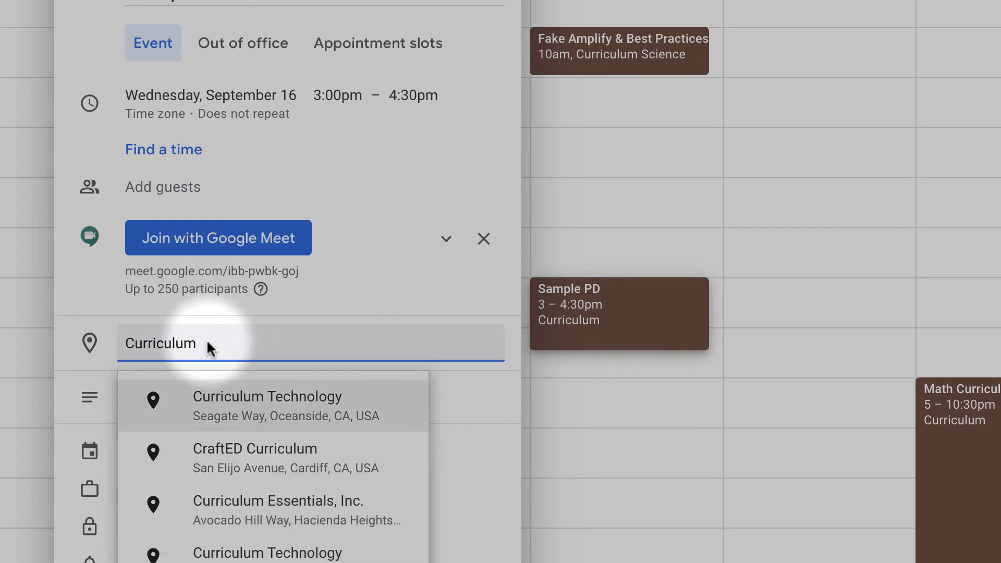
key(BackSpace)
text(m)
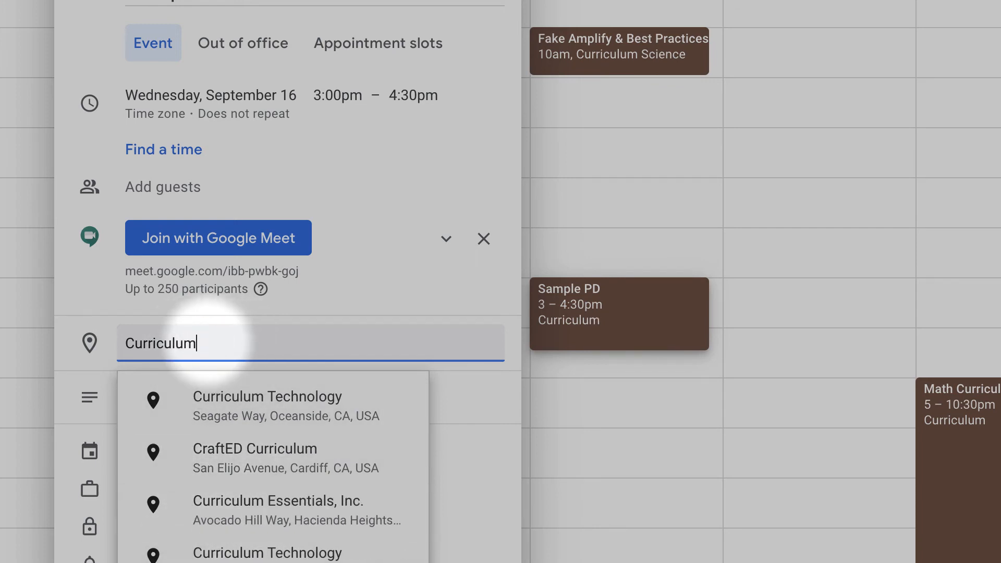
key(Tab)
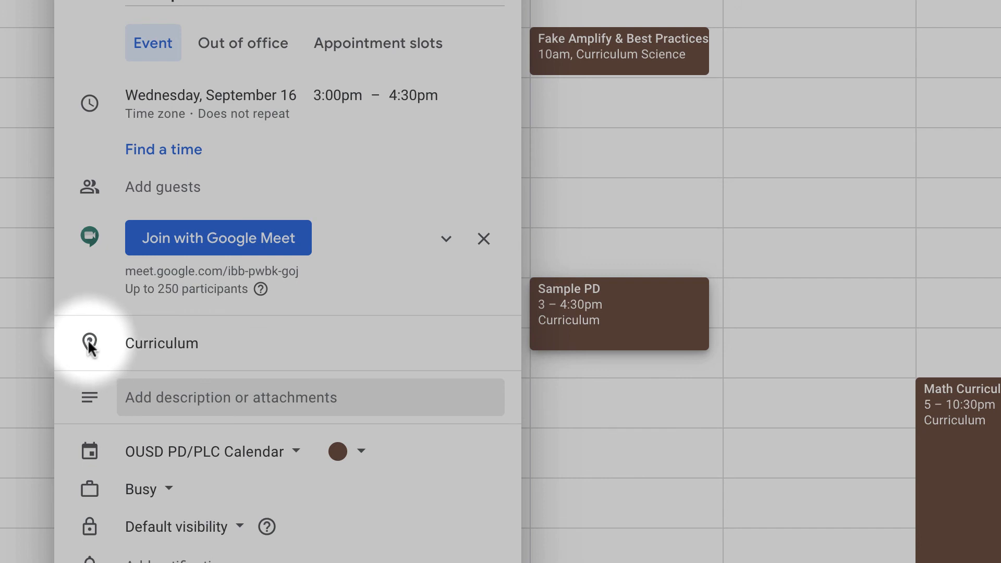
Step: Open the event's description for editing, assign the event to OUSD PD/PLC Calendar, and save it
click(182, 397)
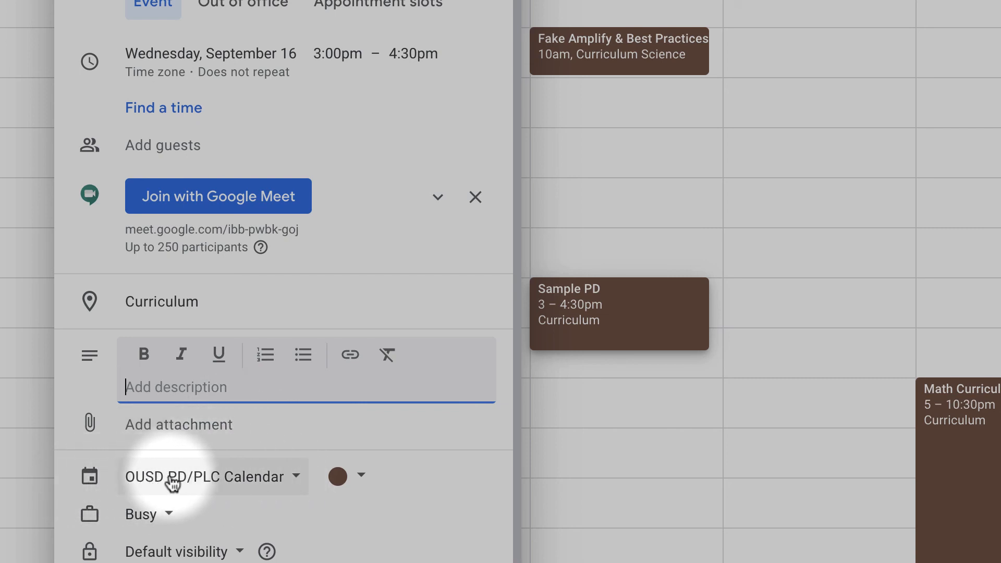
click(299, 480)
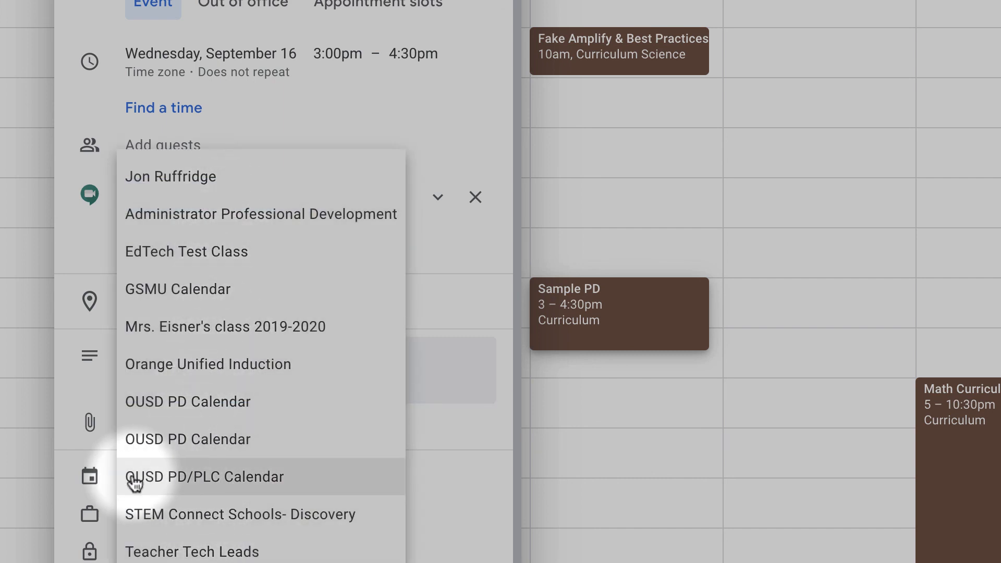
click(218, 482)
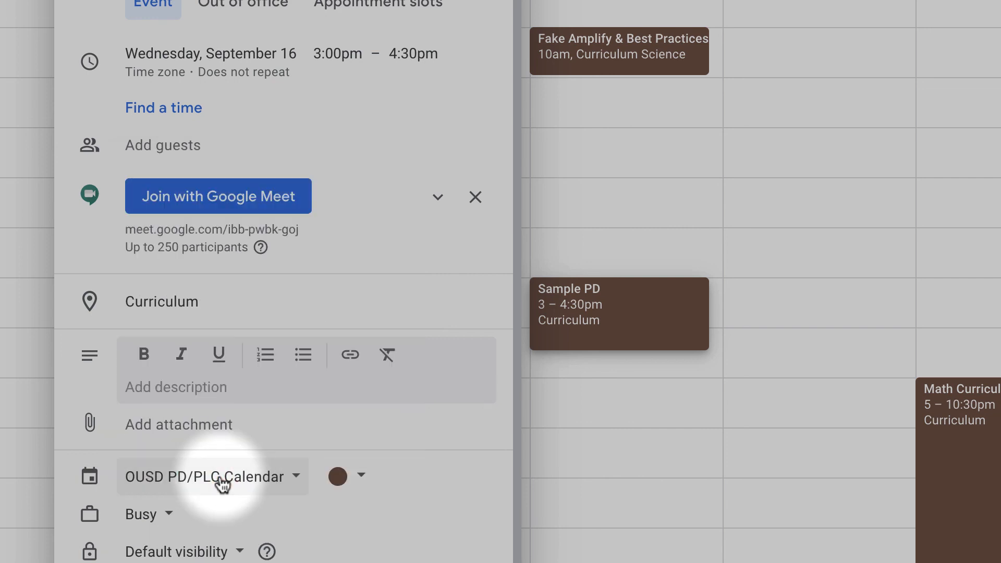
click(365, 478)
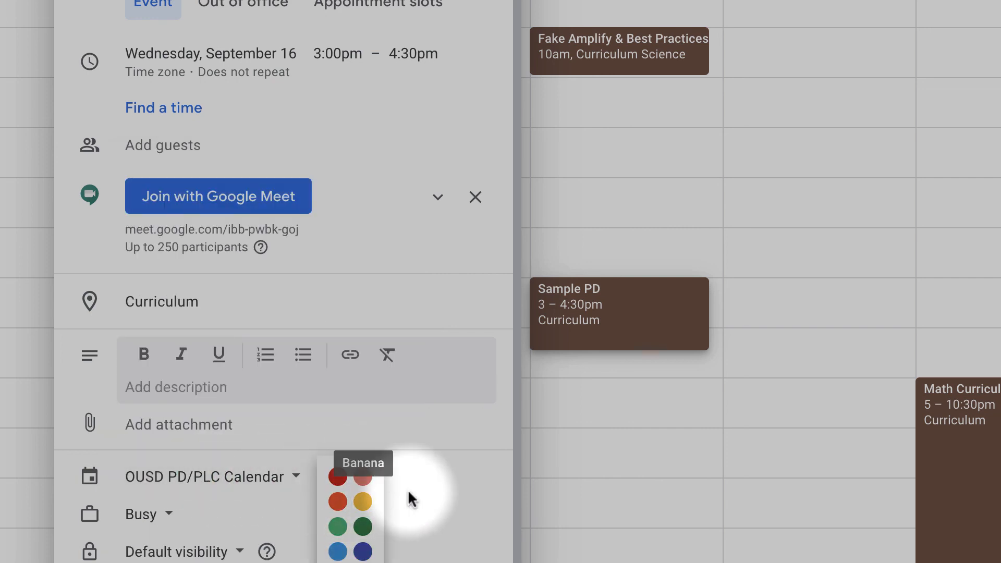
click(427, 493)
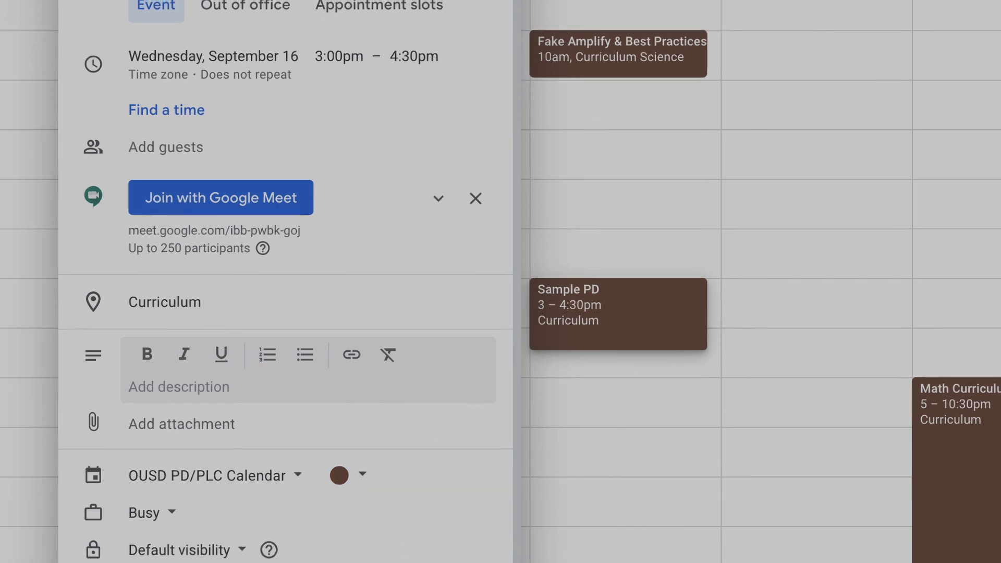
click(473, 548)
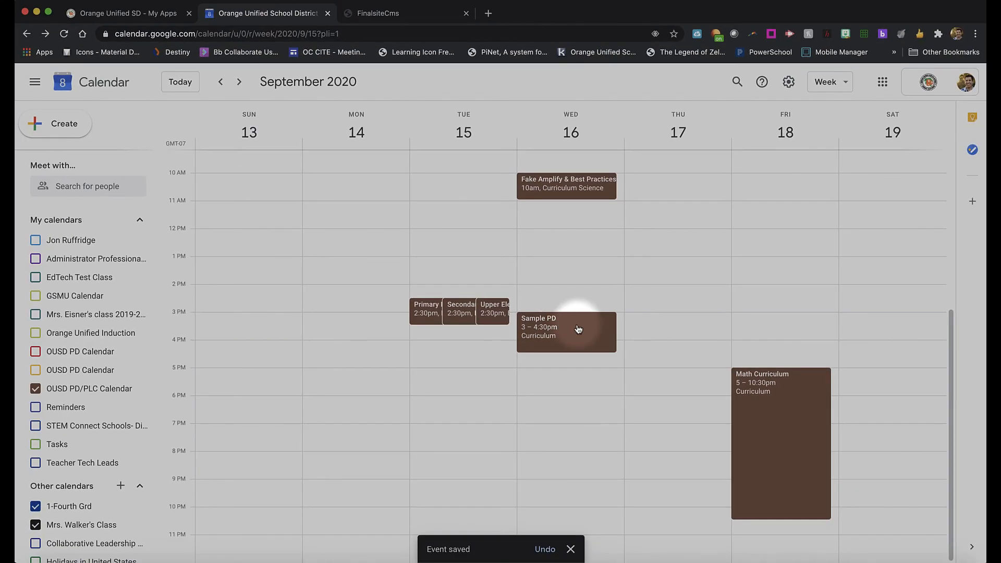
Step: Switch to the Finalsite page and reload it to refresh the PD/PLC calendar
click(408, 15)
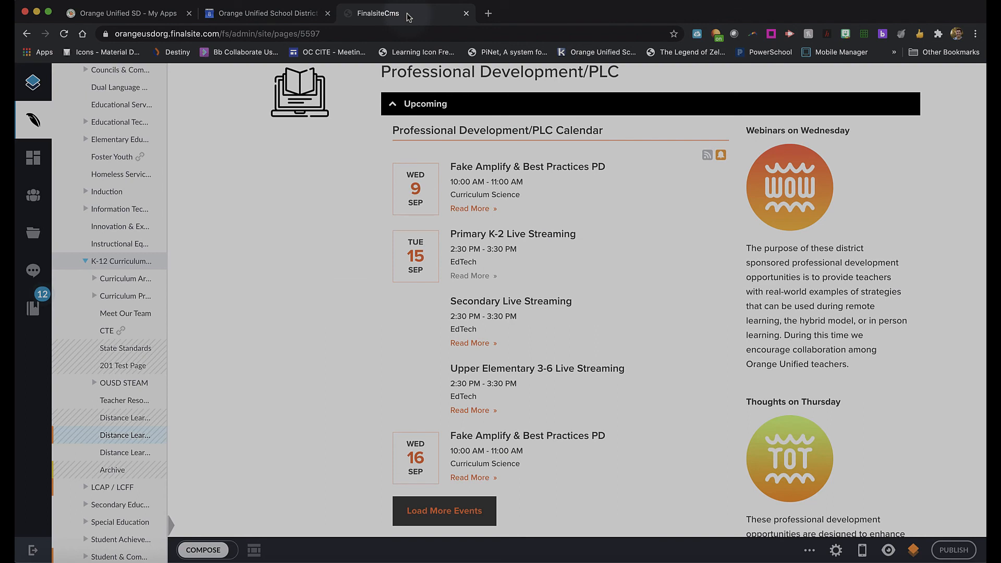
key(super+r)
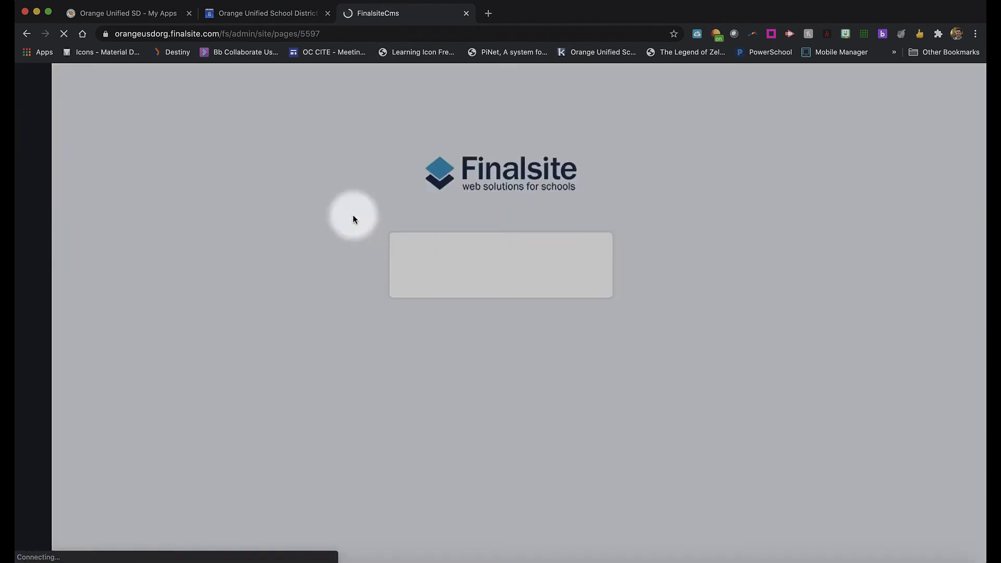